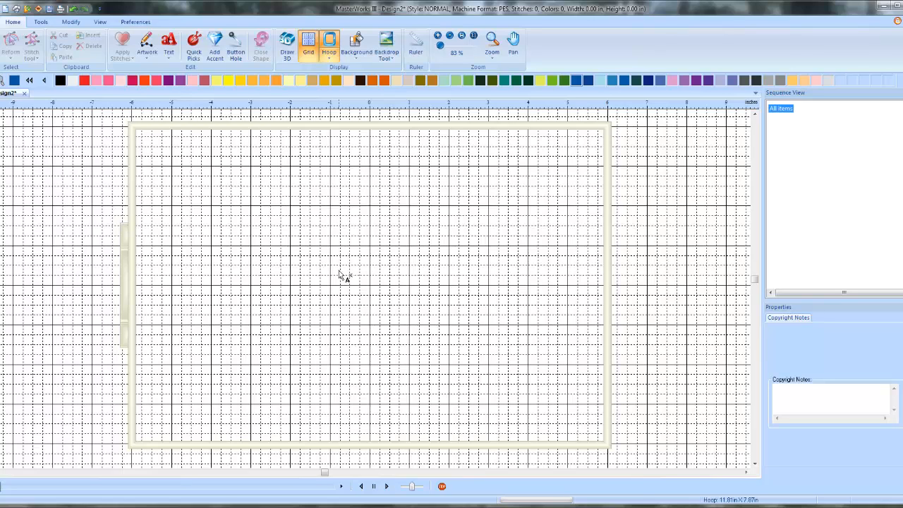
# Add a MY TEXT lettering object inside the hoop and move it toward the hoop's centre.
pyautogui.click(168, 44)
pyautogui.click(178, 91)
pyautogui.click(357, 283)
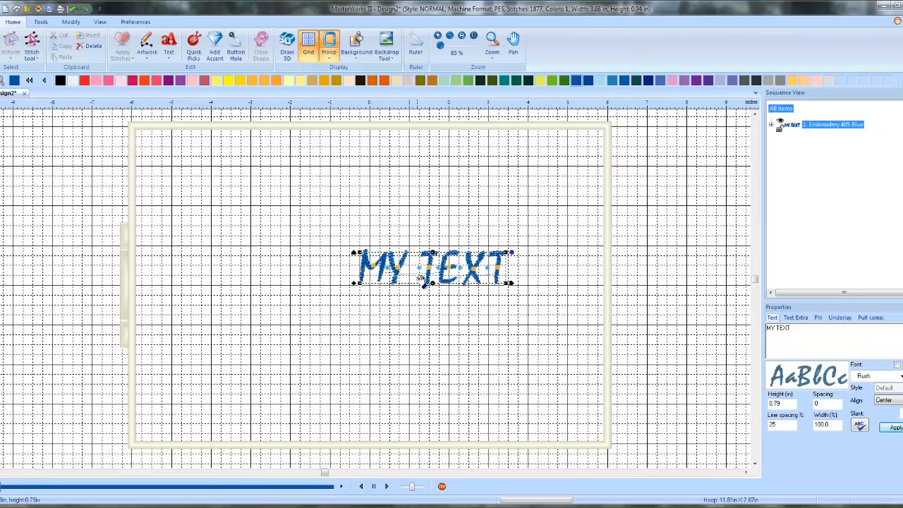
pyautogui.moveTo(404, 278); pyautogui.dragTo(351, 278)
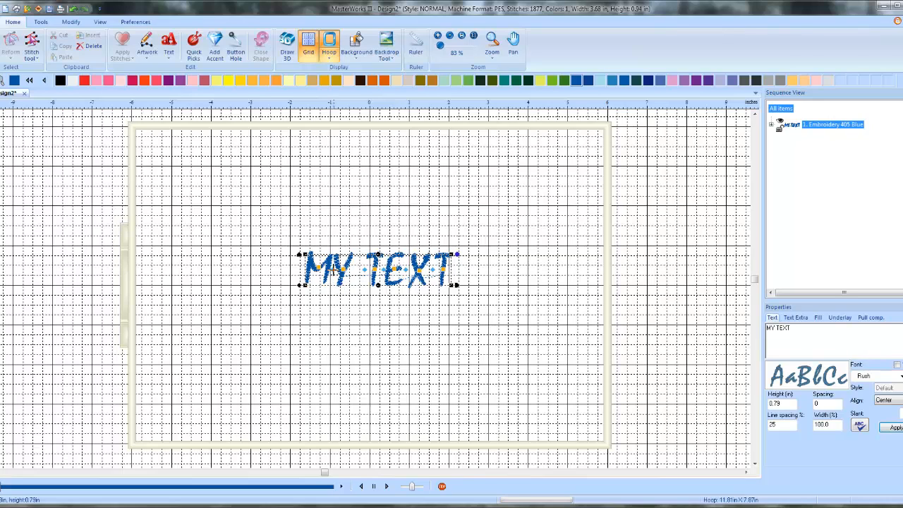
# Widen and re-close the gap between M and Y and between the two words, then adjust the T–E spacing.
pyautogui.moveTo(333, 270); pyautogui.dragTo(358, 272)
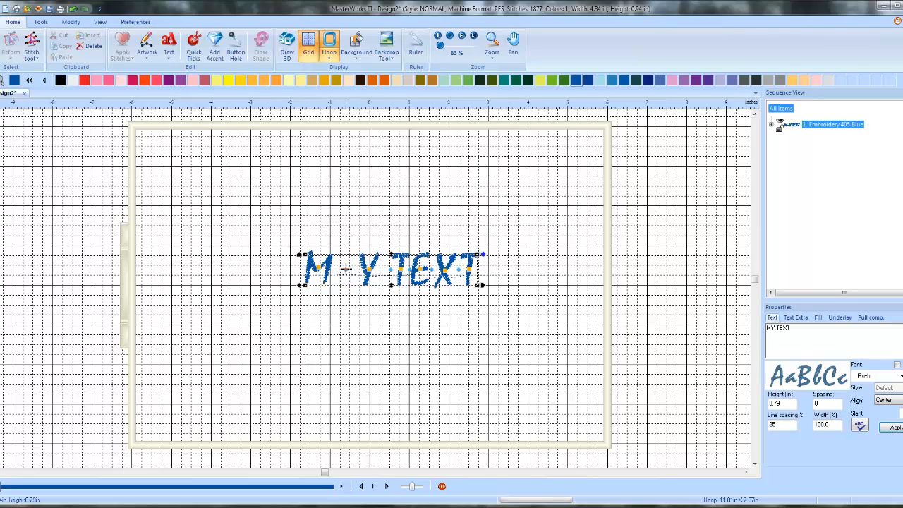
pyautogui.moveTo(346, 269); pyautogui.dragTo(326, 275)
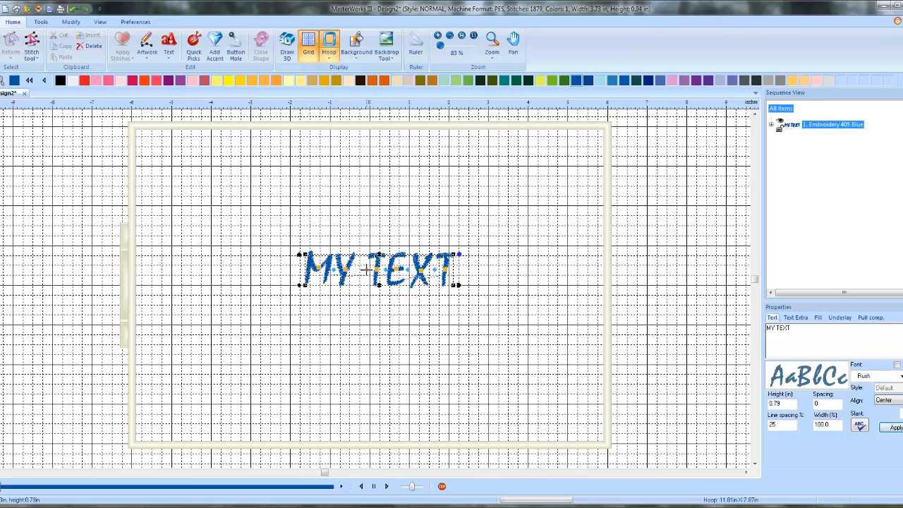
pyautogui.moveTo(367, 269); pyautogui.dragTo(395, 316)
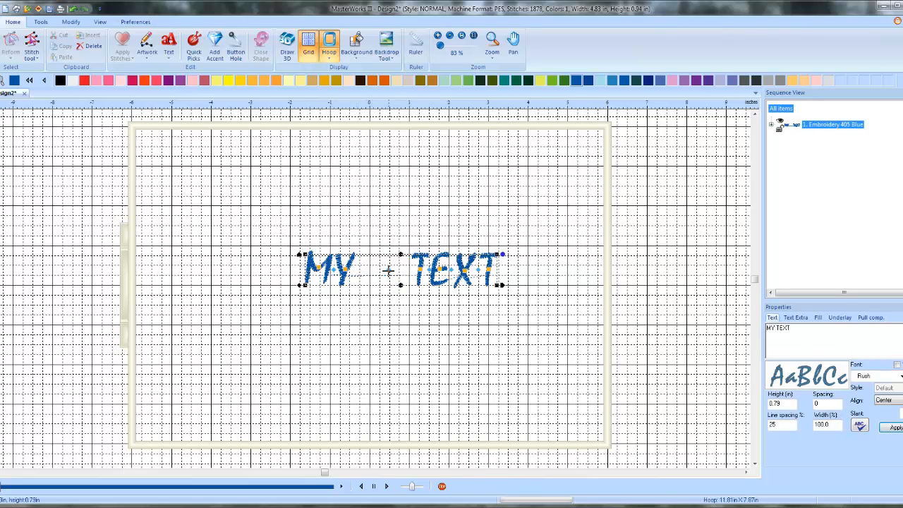
pyautogui.moveTo(389, 270); pyautogui.dragTo(365, 304)
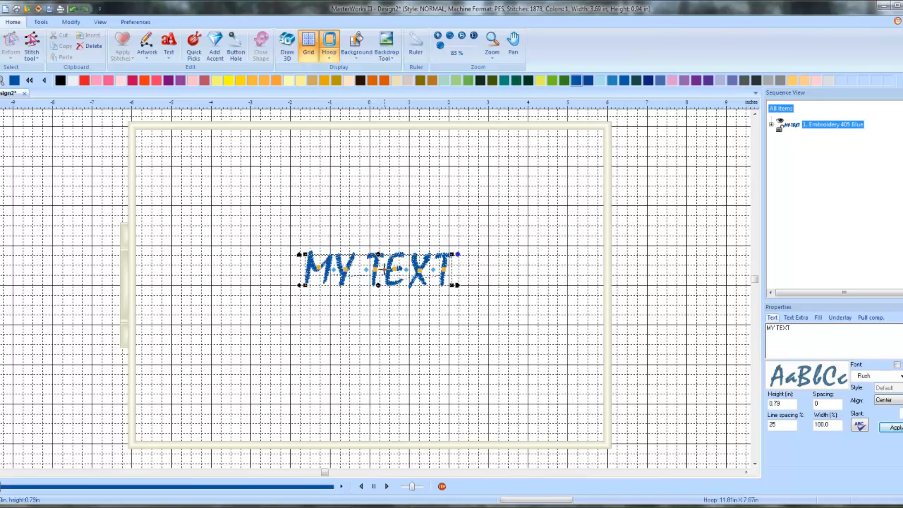
pyautogui.moveTo(386, 269)
pyautogui.mouseDown()
pyautogui.moveTo(392, 283)
pyautogui.moveTo(386, 273)
pyautogui.mouseUp()
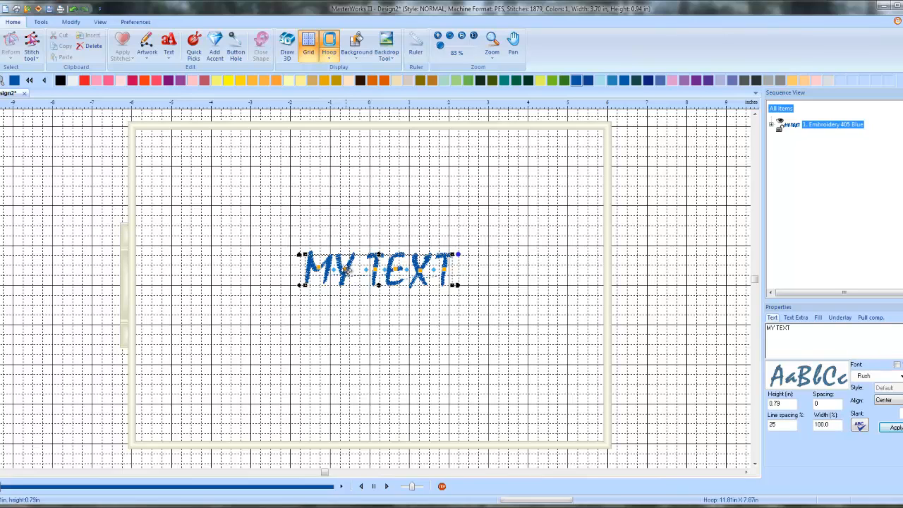
# Offset individual letters vertically, lowering the Y and E and raising the first T and the X.
pyautogui.moveTo(345, 269); pyautogui.dragTo(421, 263)
pyautogui.click(396, 269)
pyautogui.click(420, 272)
pyautogui.click(479, 274)
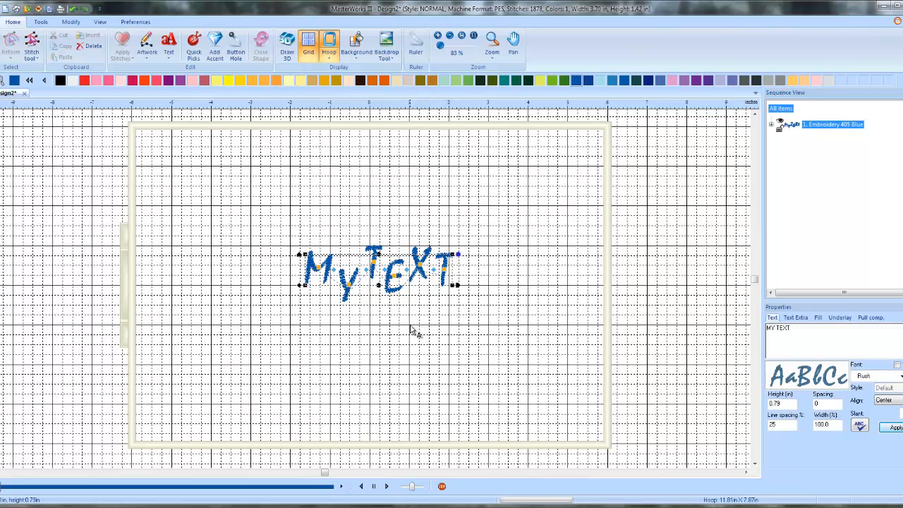
# Rotate the letter Y slightly, enlarge it to about twice its size, and reposition it among its neighbours.
pyautogui.click(350, 285)
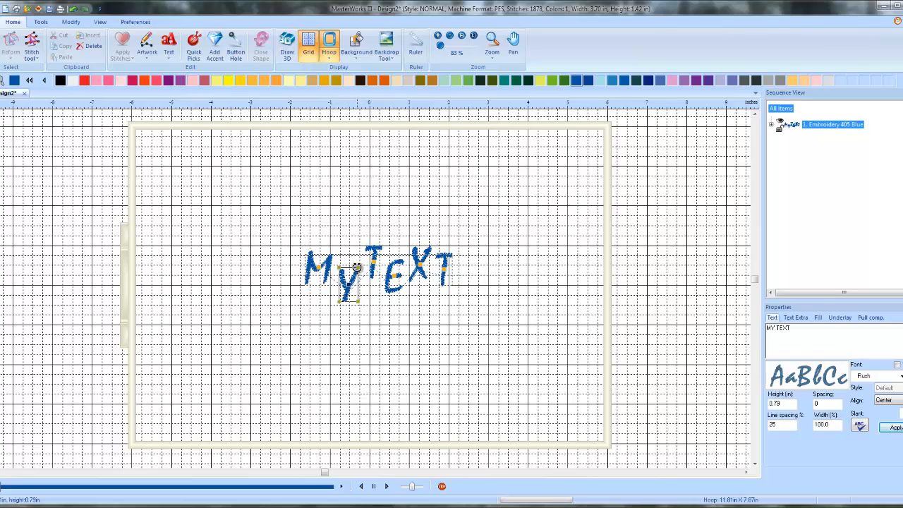
pyautogui.moveTo(357, 268)
pyautogui.mouseDown()
pyautogui.moveTo(341, 304)
pyautogui.moveTo(339, 262)
pyautogui.moveTo(364, 264)
pyautogui.mouseUp()
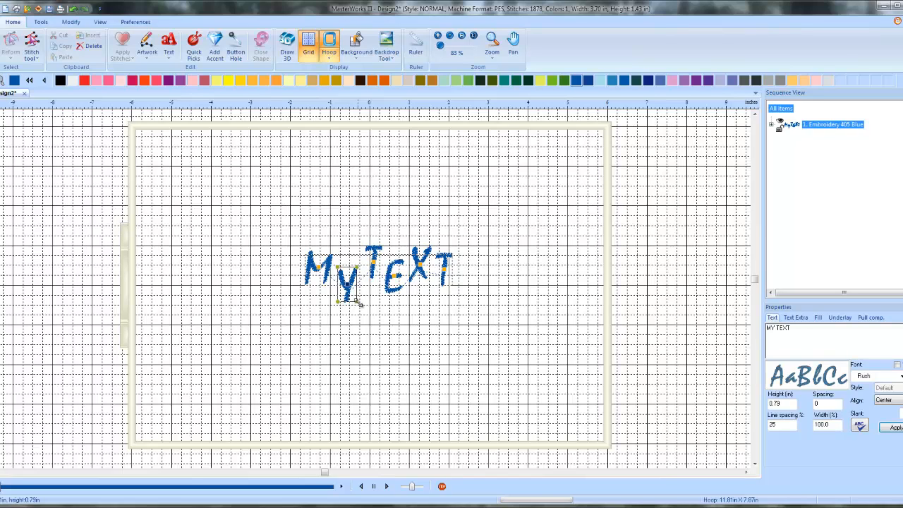
pyautogui.moveTo(358, 302); pyautogui.dragTo(348, 261)
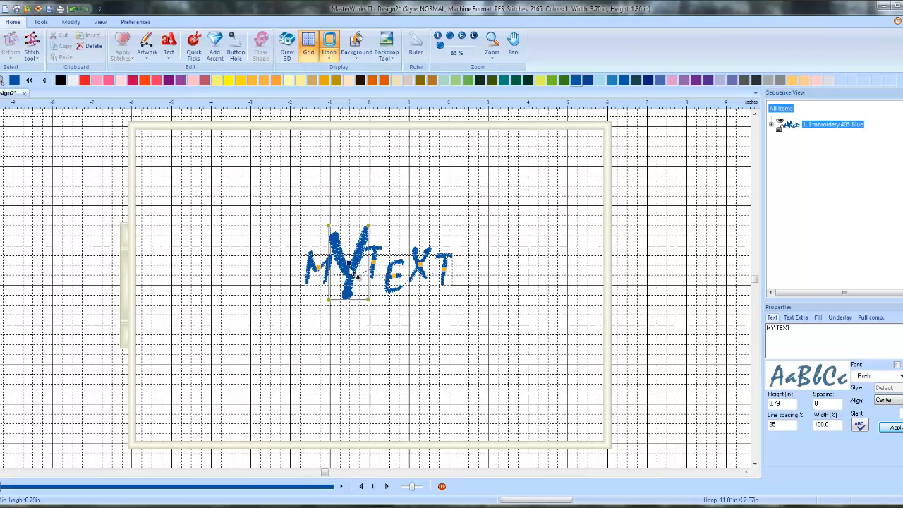
pyautogui.moveTo(348, 262); pyautogui.dragTo(348, 266)
pyautogui.click(398, 311)
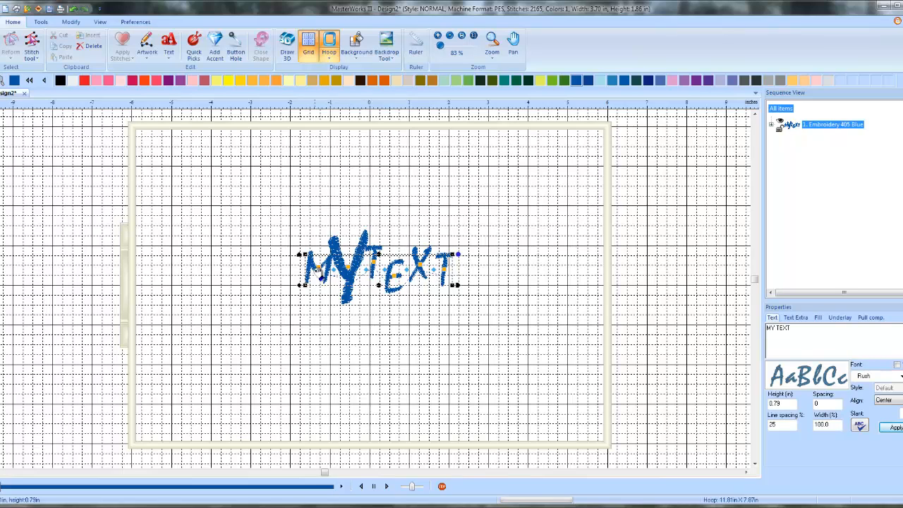
# Shift the whole text slightly within the hoop and delete the modified lettering.
pyautogui.moveTo(367, 268); pyautogui.dragTo(359, 276)
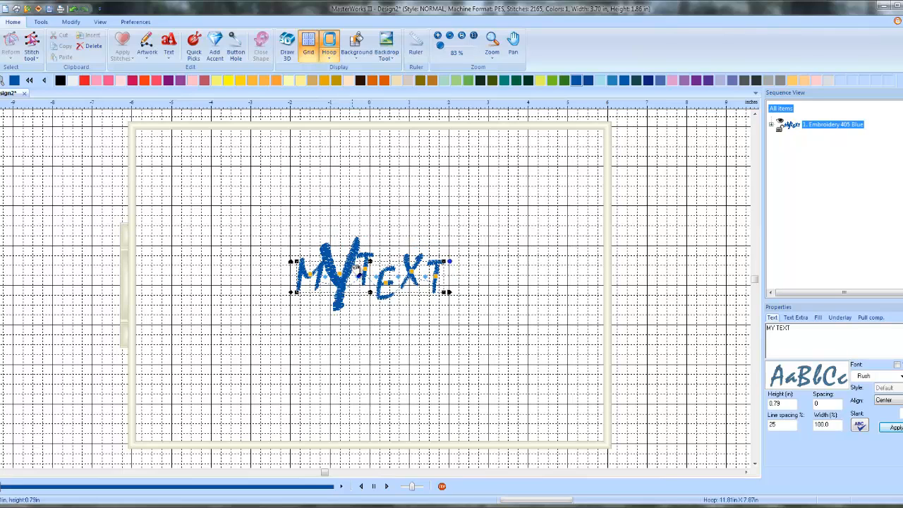
pyautogui.press('Delete')
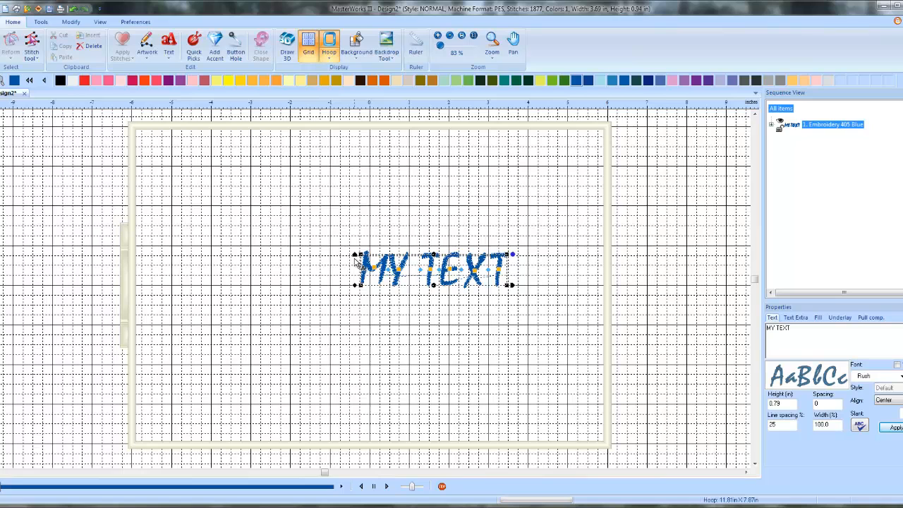
# Scale the whole text up proportionally past the hoop, then reduce it to a height of 1.23 in.
pyautogui.moveTo(356, 254)
pyautogui.mouseDown()
pyautogui.moveTo(353, 210)
pyautogui.moveTo(356, 252)
pyautogui.moveTo(355, 235)
pyautogui.moveTo(352, 245)
pyautogui.mouseUp()
pyautogui.moveTo(353, 239); pyautogui.dragTo(269, 197)
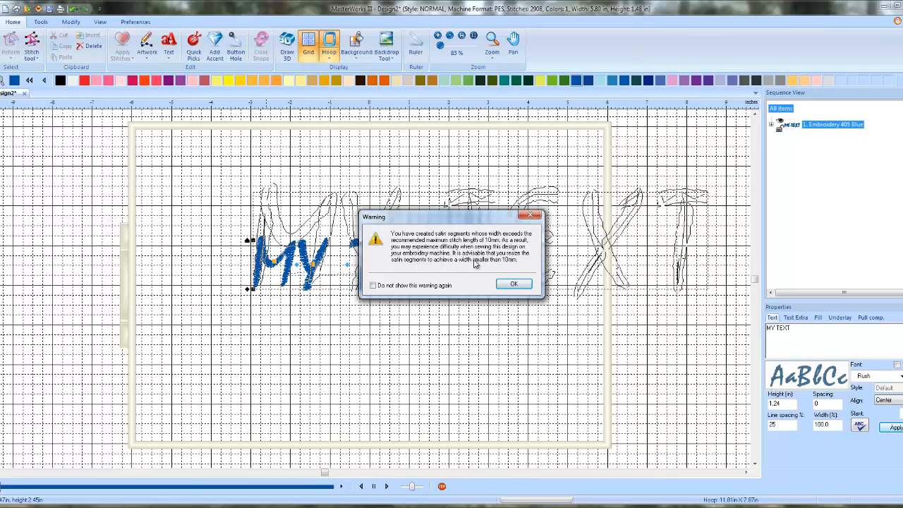
pyautogui.click(515, 283)
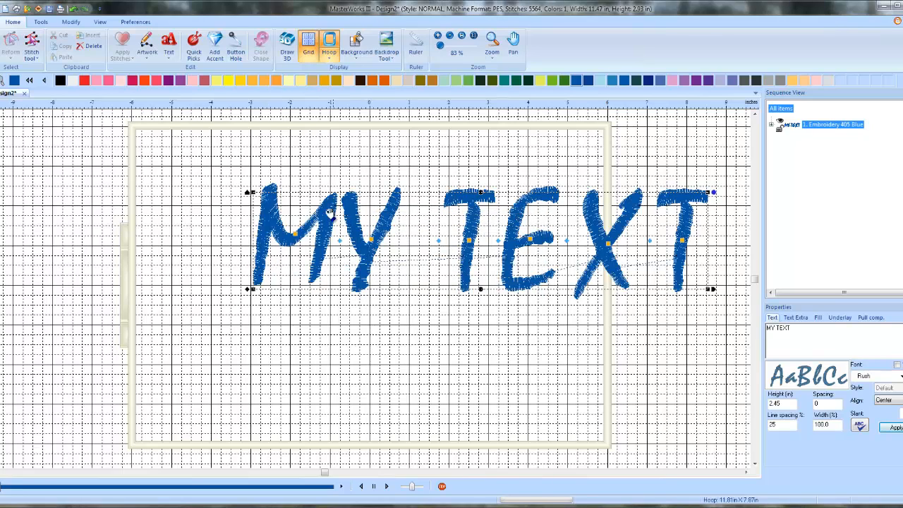
pyautogui.moveTo(249, 191); pyautogui.dragTo(244, 242)
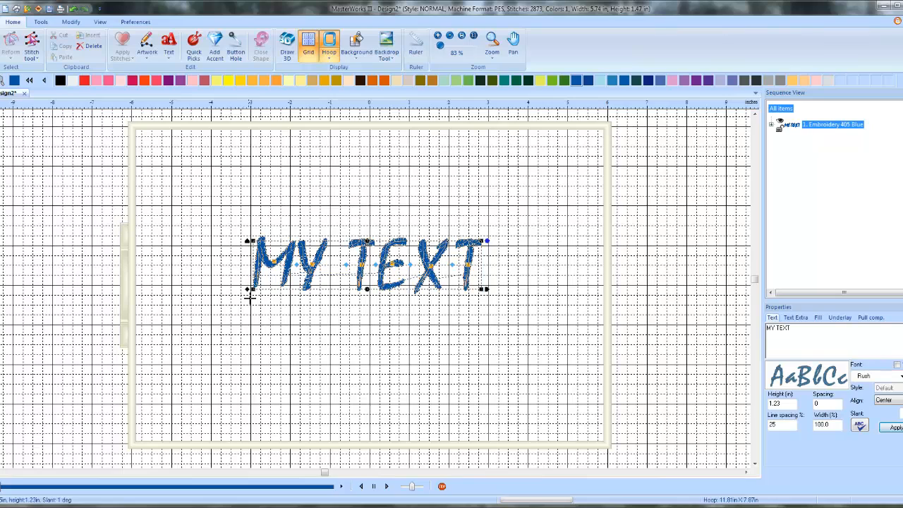
# Try slanting the text to 20 and -23 degrees, return the slant to 1 degree, and test rotating the text.
pyautogui.moveTo(249, 290)
pyautogui.mouseDown()
pyautogui.moveTo(263, 286)
pyautogui.moveTo(211, 287)
pyautogui.moveTo(266, 290)
pyautogui.mouseUp()
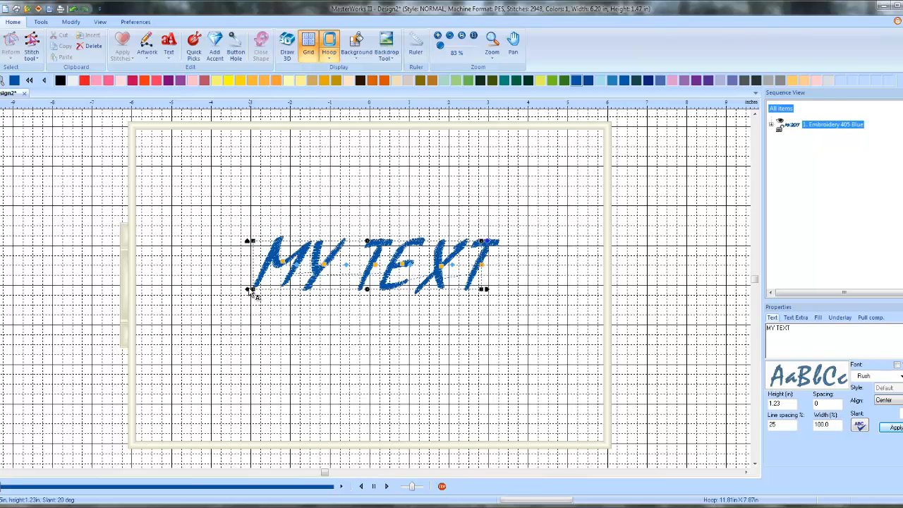
pyautogui.moveTo(250, 288); pyautogui.dragTo(220, 296)
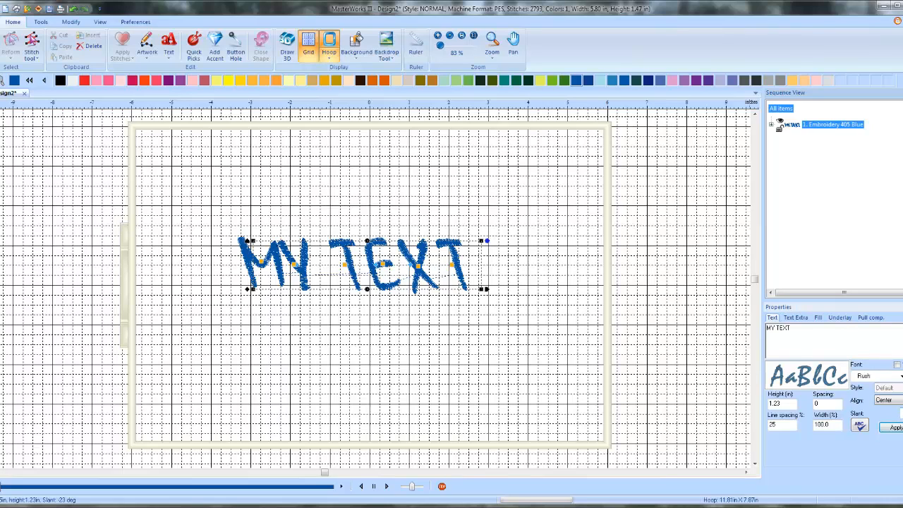
pyautogui.moveTo(247, 290); pyautogui.dragTo(345, 311)
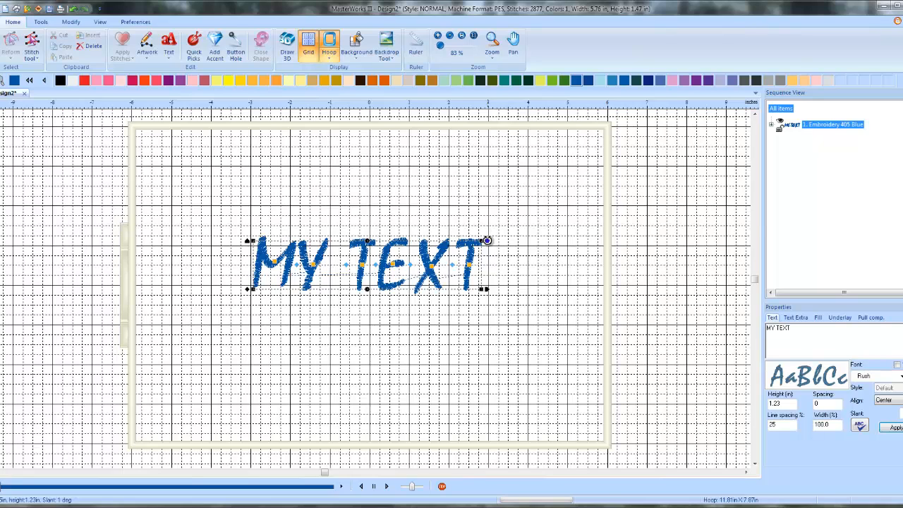
pyautogui.moveTo(487, 241)
pyautogui.mouseDown()
pyautogui.moveTo(492, 295)
pyautogui.moveTo(490, 242)
pyautogui.mouseUp()
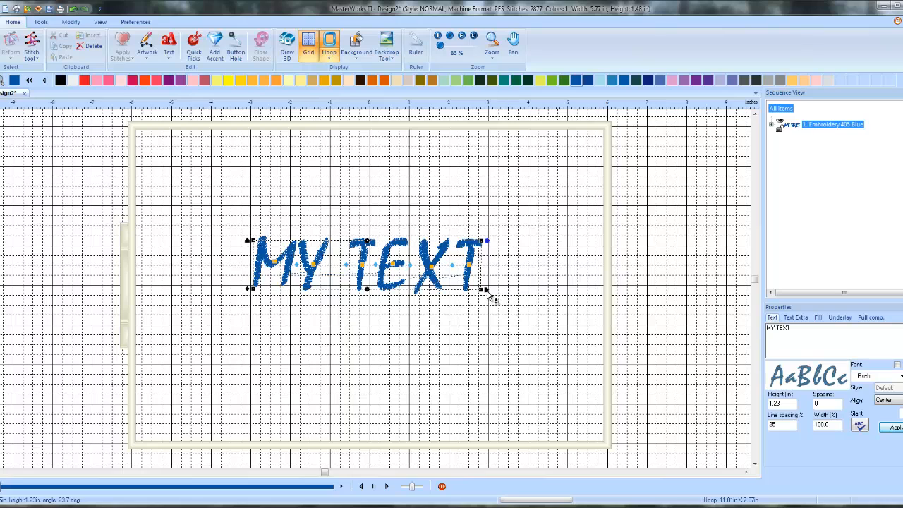
# Stretch the text horizontally to 145% width, then narrow it to 110.1%.
pyautogui.moveTo(486, 289); pyautogui.dragTo(588, 292)
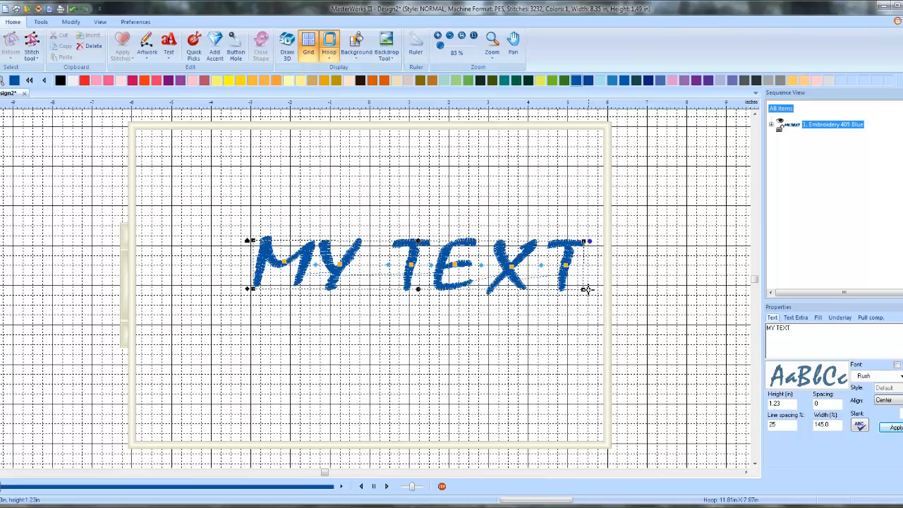
pyautogui.moveTo(588, 289); pyautogui.dragTo(508, 289)
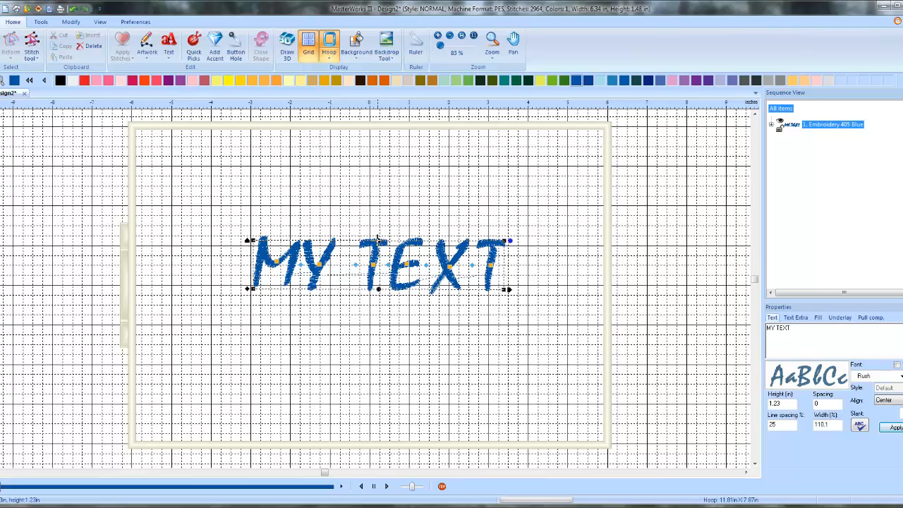
# Bow the text's upper and lower edges outward at their midpoints, then flatten both back to a slight curve.
pyautogui.moveTo(379, 242); pyautogui.dragTo(385, 203)
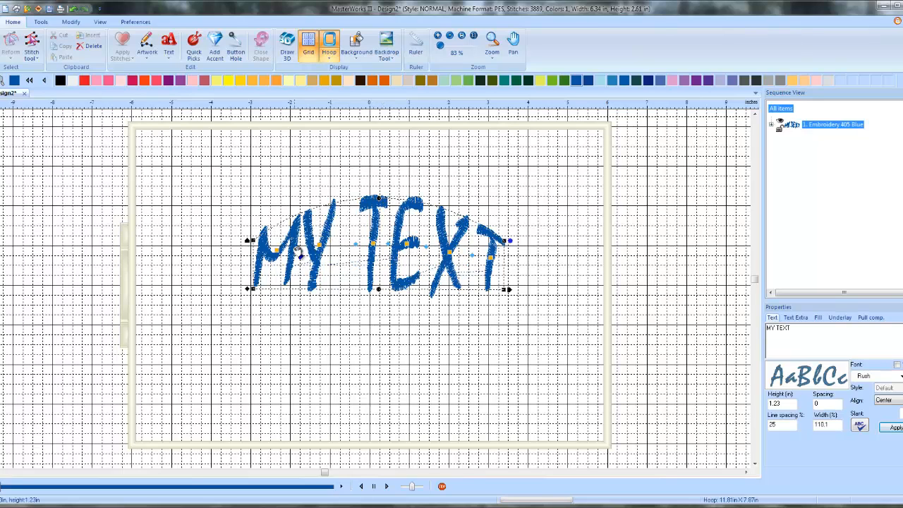
pyautogui.moveTo(379, 288); pyautogui.dragTo(378, 342)
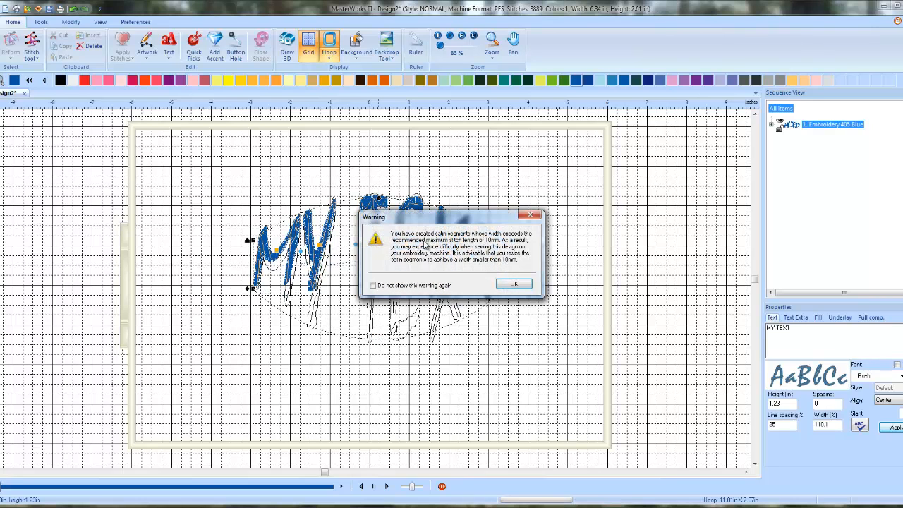
pyautogui.click(509, 285)
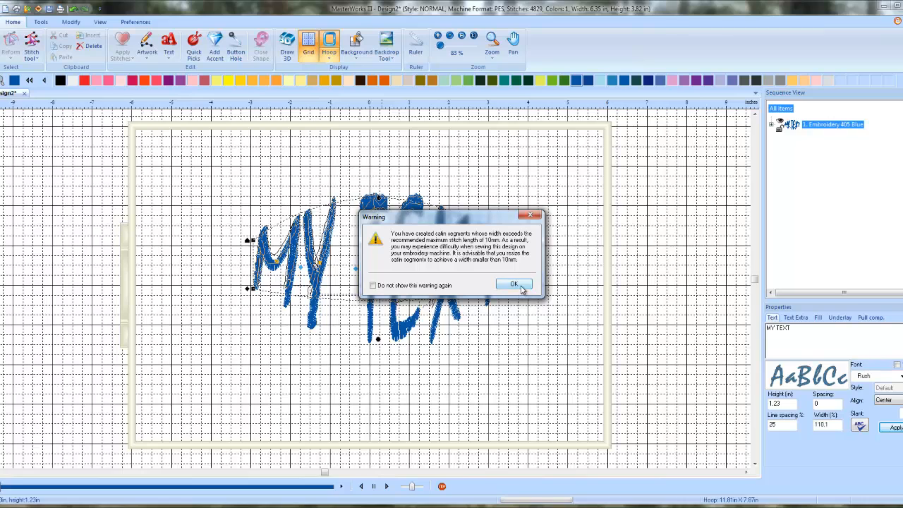
pyautogui.click(521, 287)
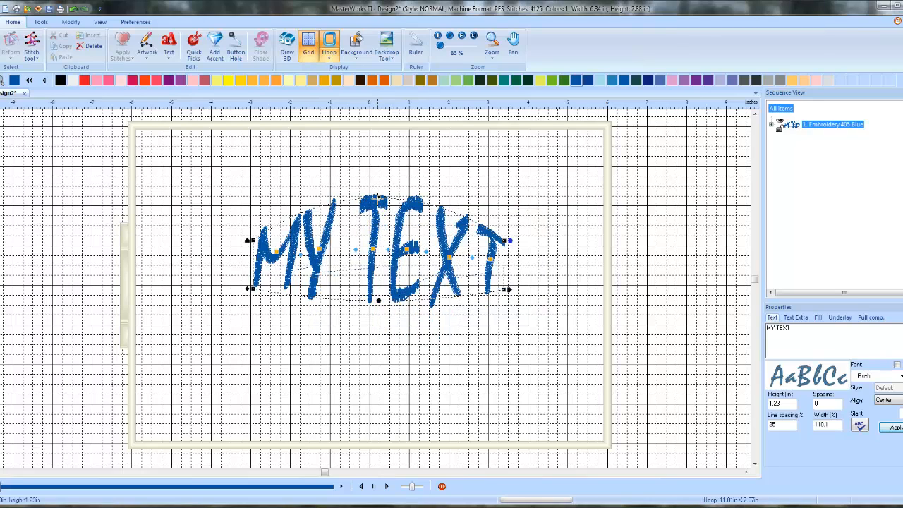
pyautogui.moveTo(379, 198); pyautogui.dragTo(379, 233)
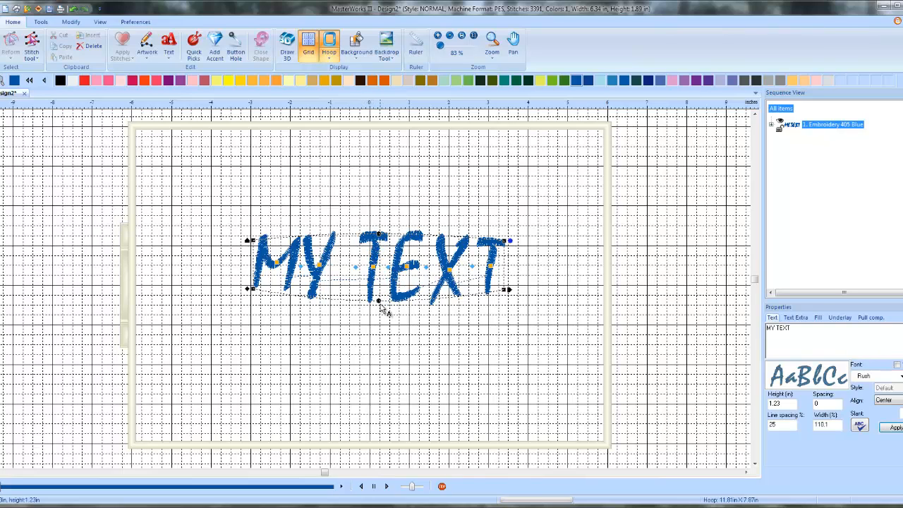
pyautogui.moveTo(379, 300); pyautogui.dragTo(379, 290)
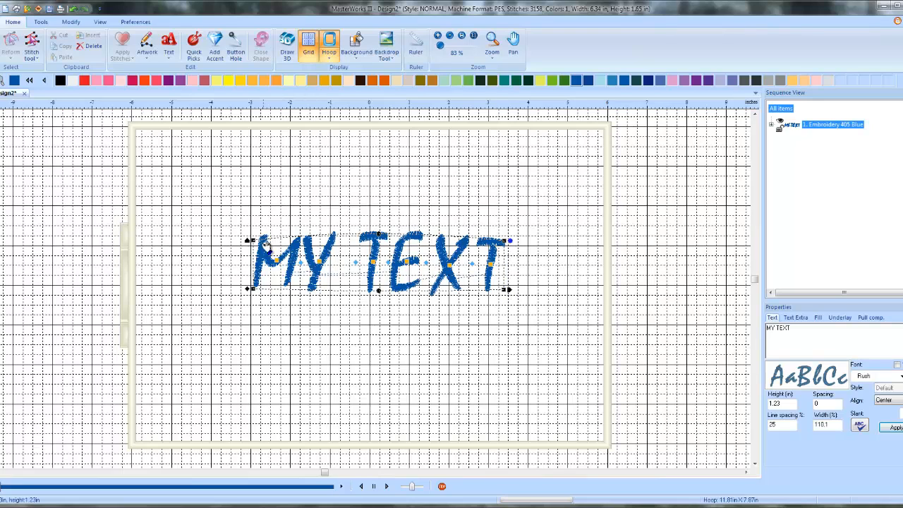
# Taper the text from a tall M to a short final T by moving its corners, and adjust the lower edge.
pyautogui.moveTo(256, 235); pyautogui.dragTo(265, 215)
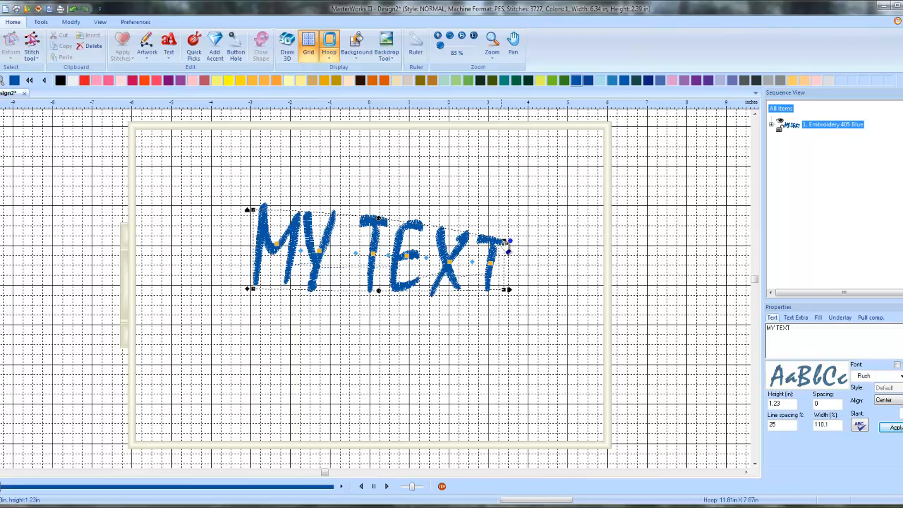
pyautogui.moveTo(508, 242); pyautogui.dragTo(509, 259)
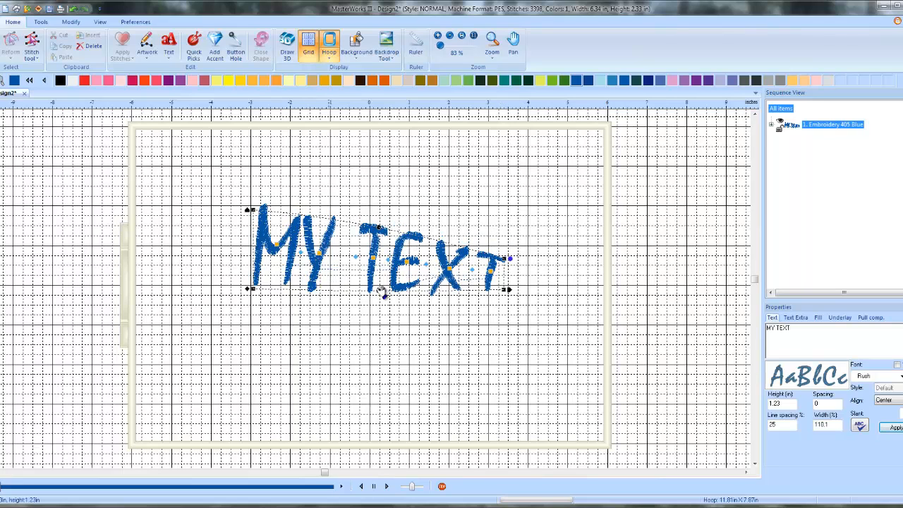
pyautogui.moveTo(379, 289); pyautogui.dragTo(379, 283)
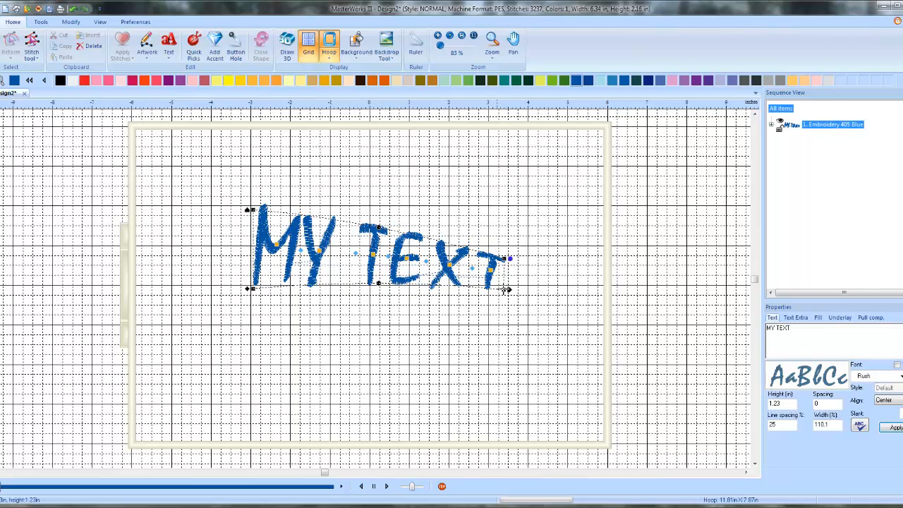
pyautogui.moveTo(507, 290); pyautogui.dragTo(507, 297)
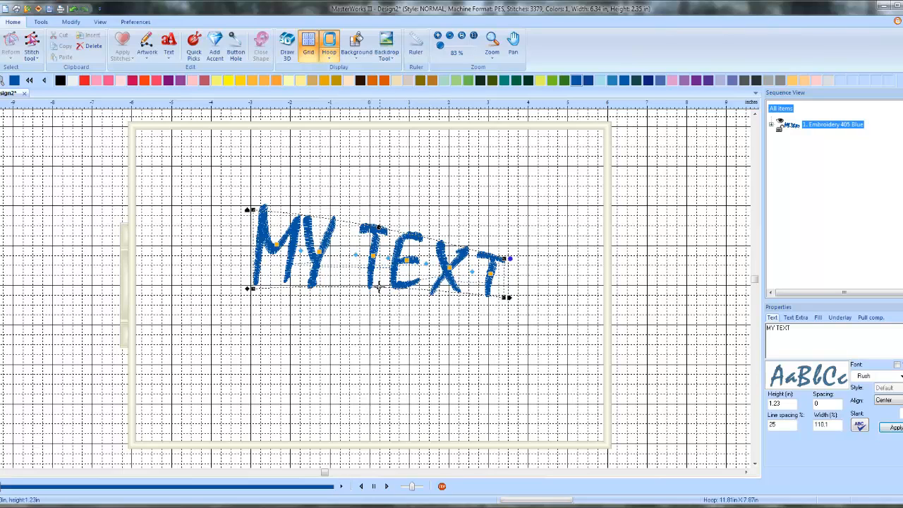
# Select the final T alone, shift it away and back into place, then enlarge it well beyond the other letters.
pyautogui.click(491, 275)
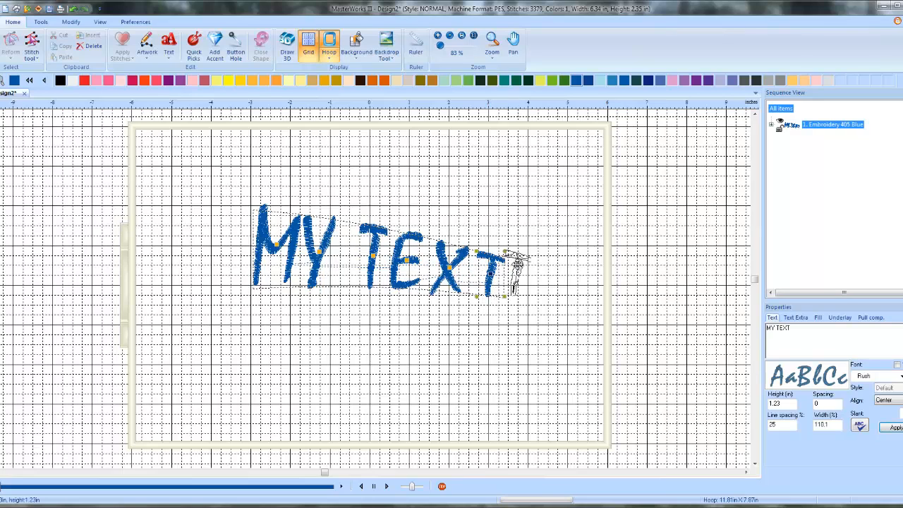
pyautogui.moveTo(518, 266); pyautogui.dragTo(492, 273)
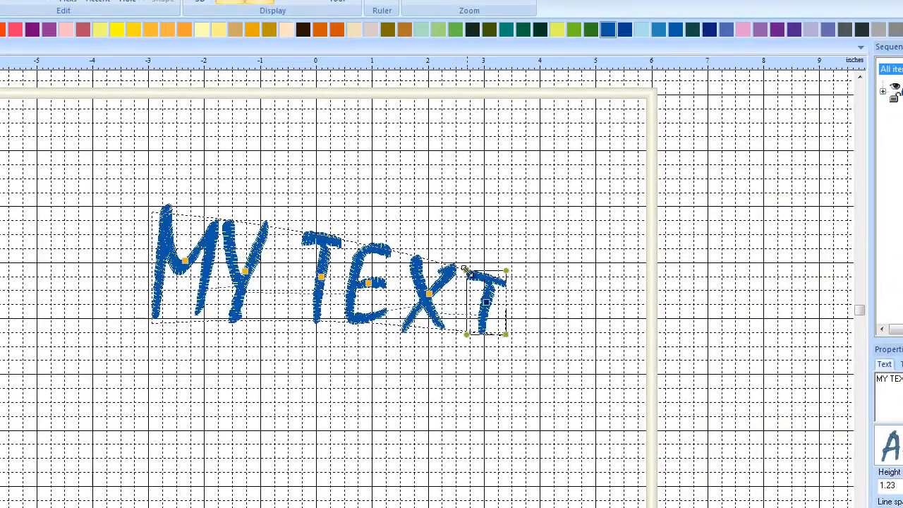
pyautogui.moveTo(477, 252); pyautogui.dragTo(436, 233)
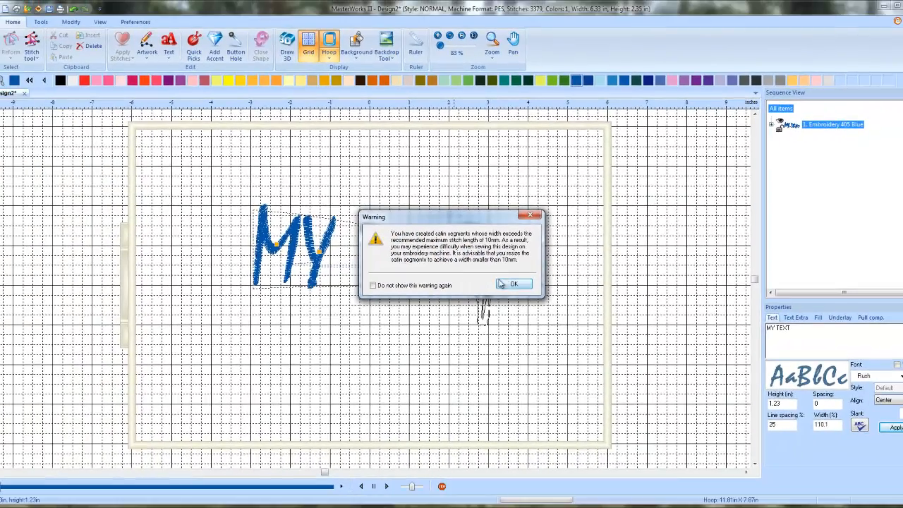
pyautogui.click(502, 283)
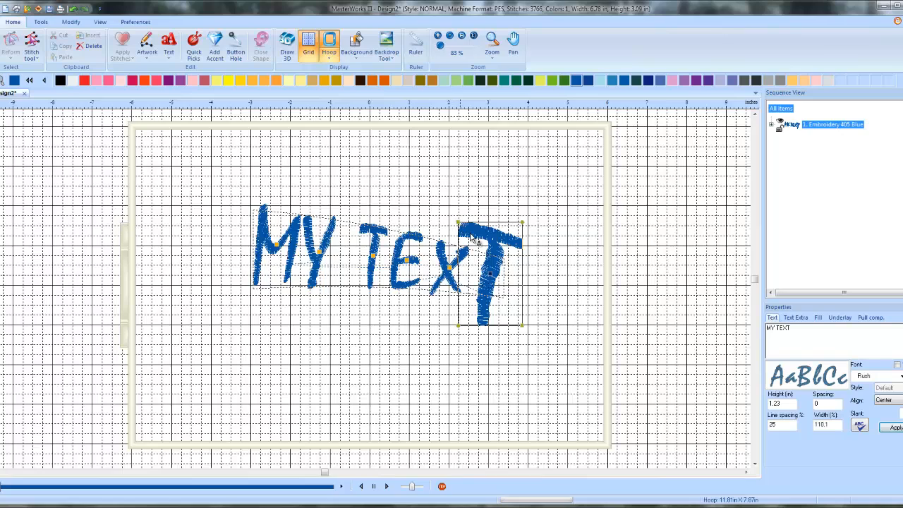